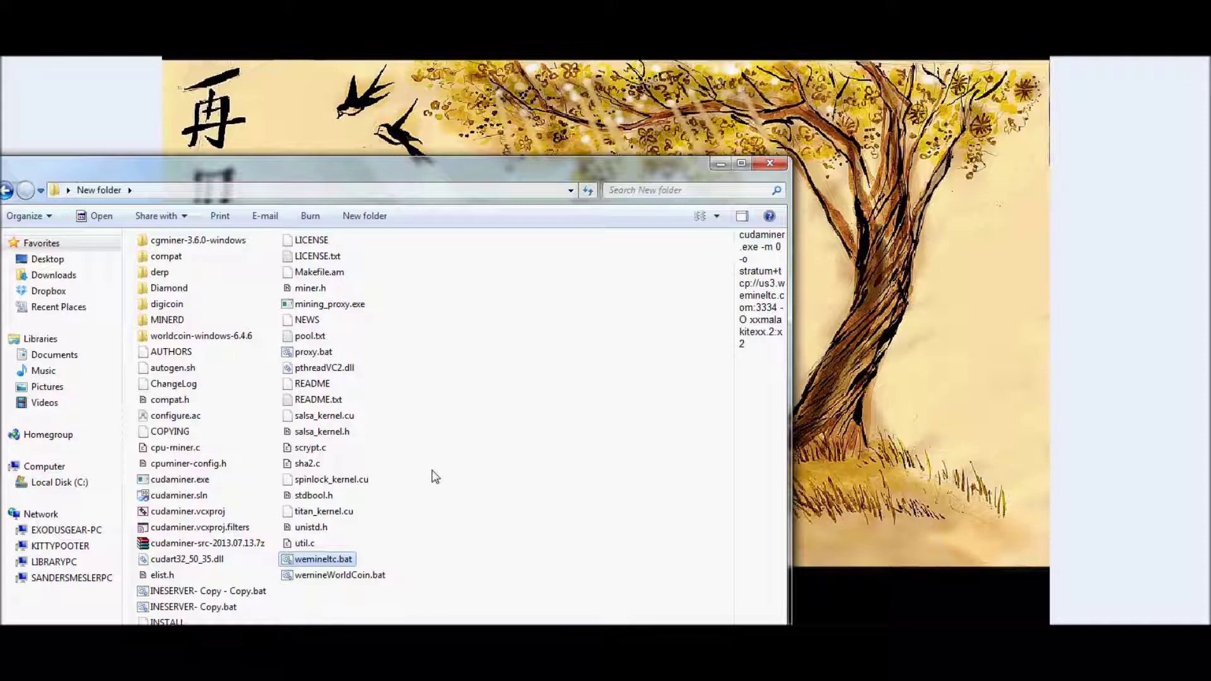
pyautogui.click(495, 435)
pyautogui.rightClick(496, 435)
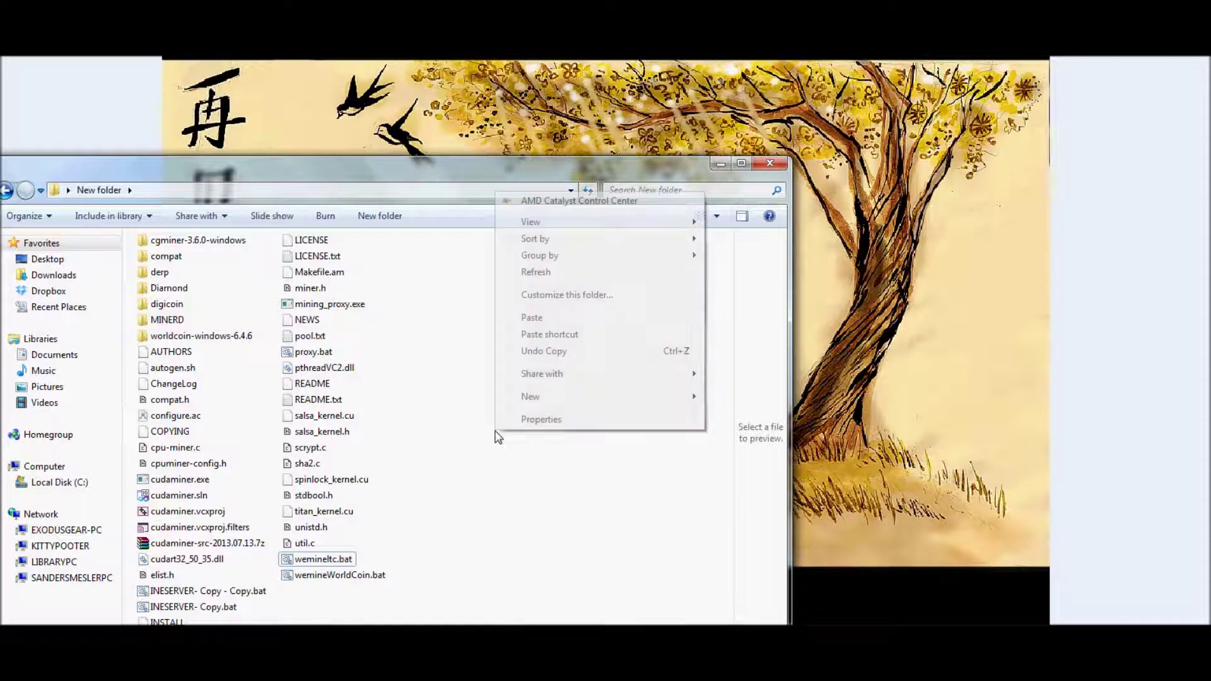
pyautogui.click(561, 509)
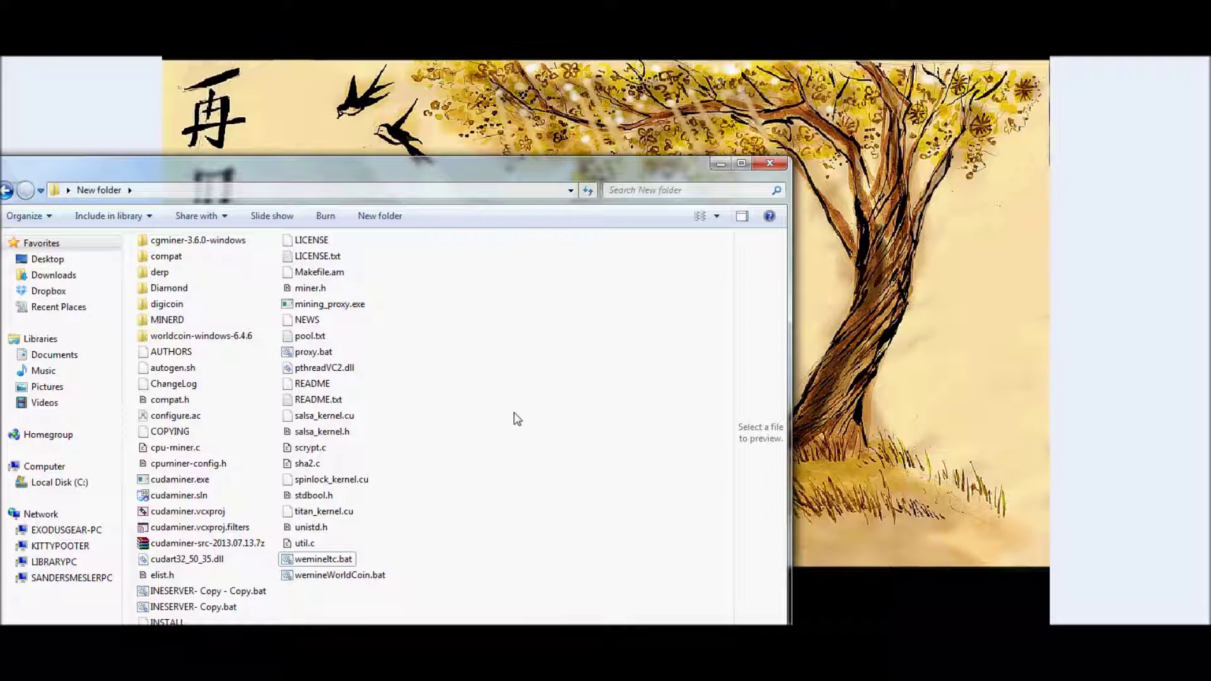
# Check the folder view options for how extensions of known file types are displayed
pyautogui.press('alt')
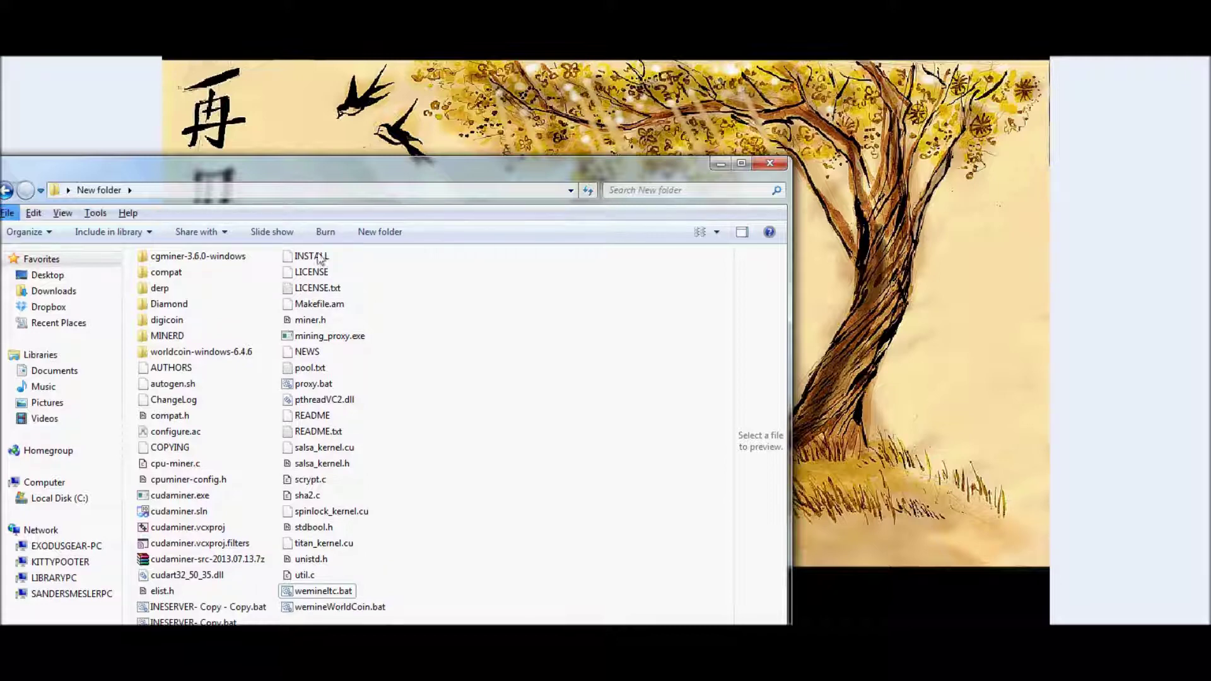
pyautogui.click(95, 214)
pyautogui.click(137, 288)
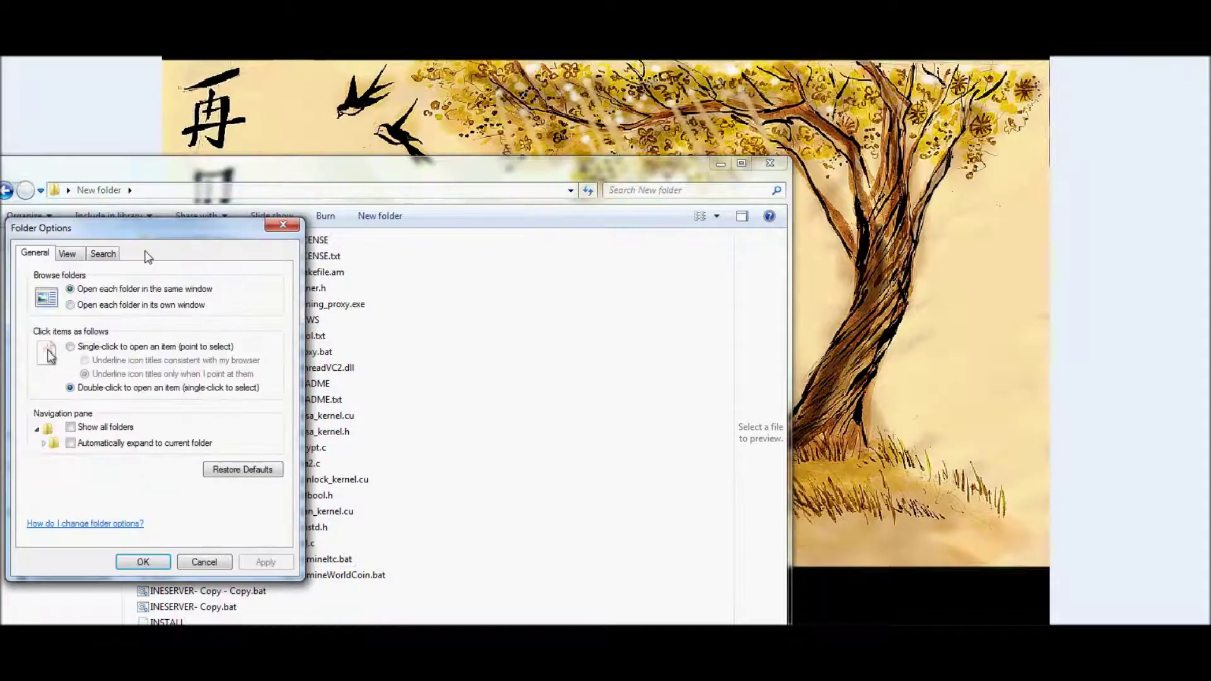
pyautogui.click(68, 253)
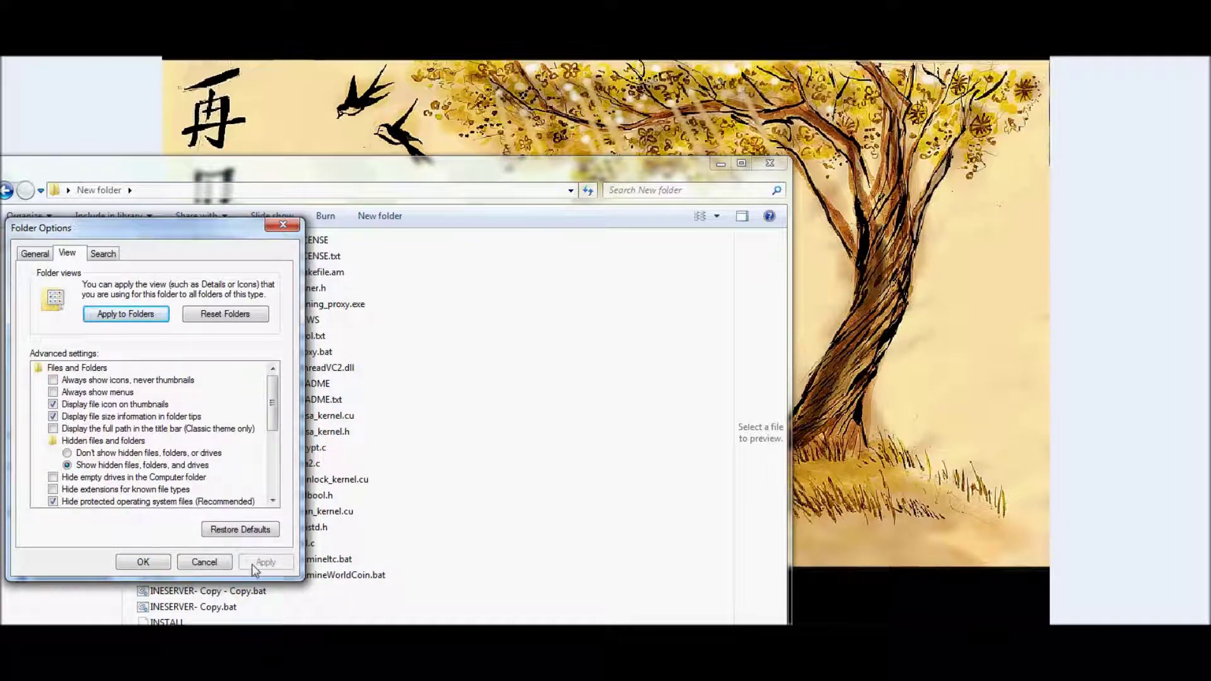
pyautogui.click(143, 562)
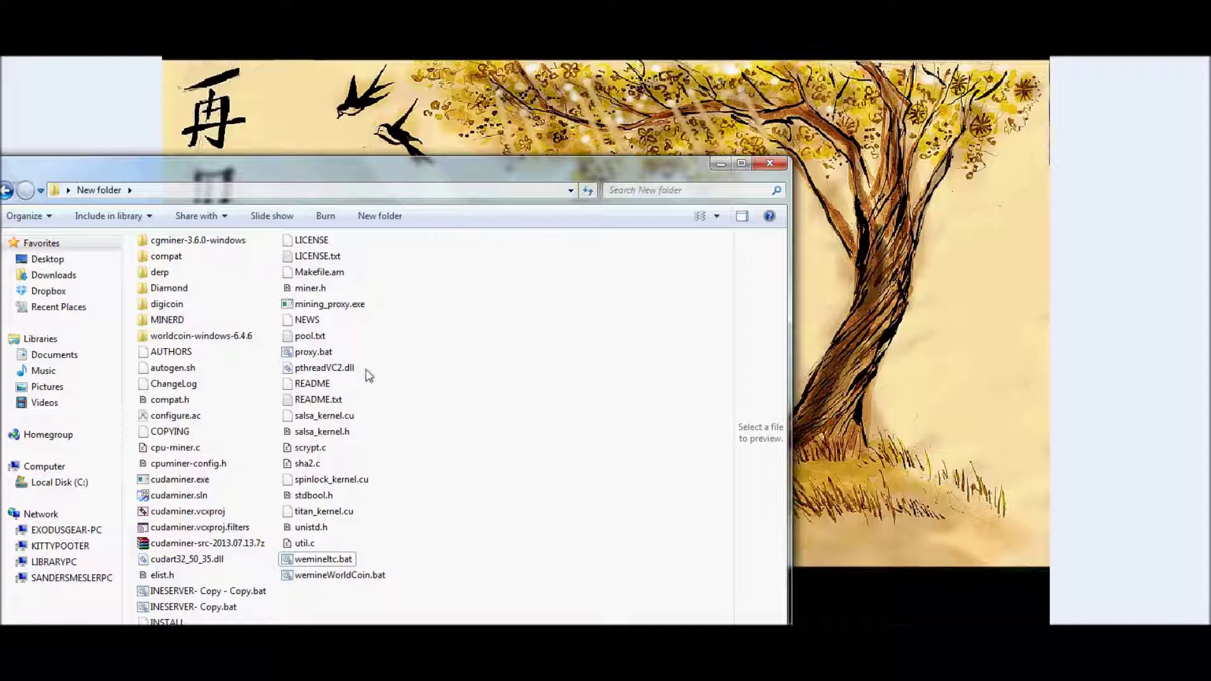
pyautogui.rightClick(455, 356)
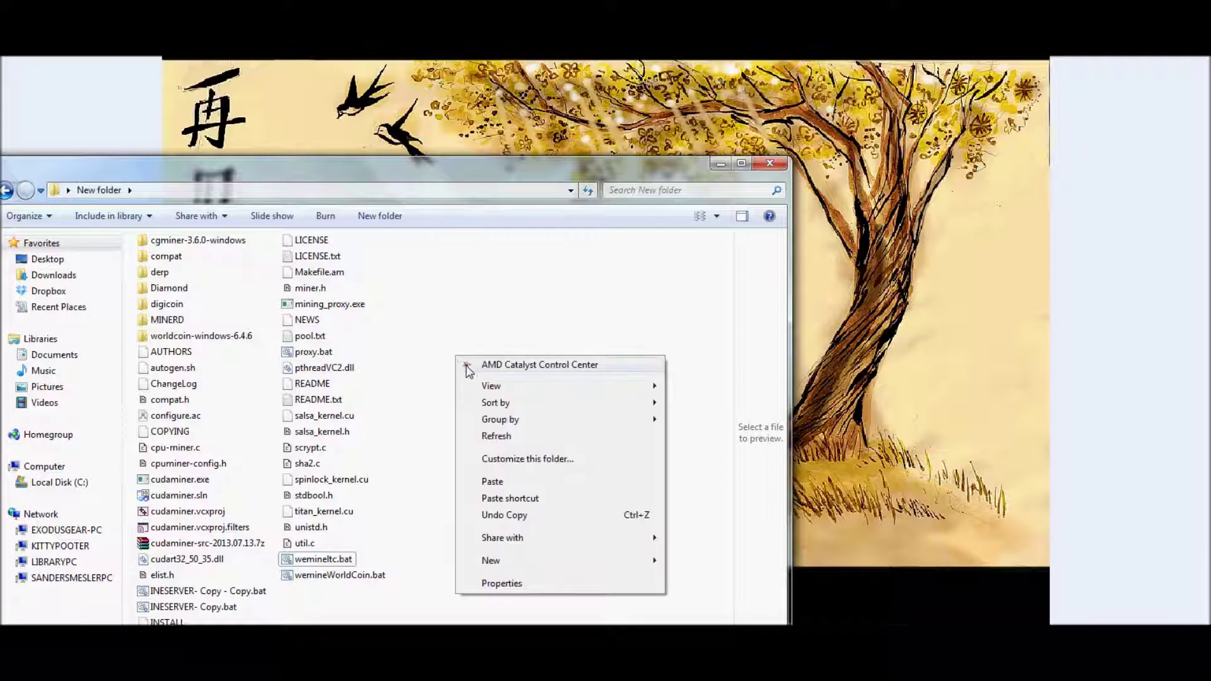
pyautogui.moveTo(607, 568)
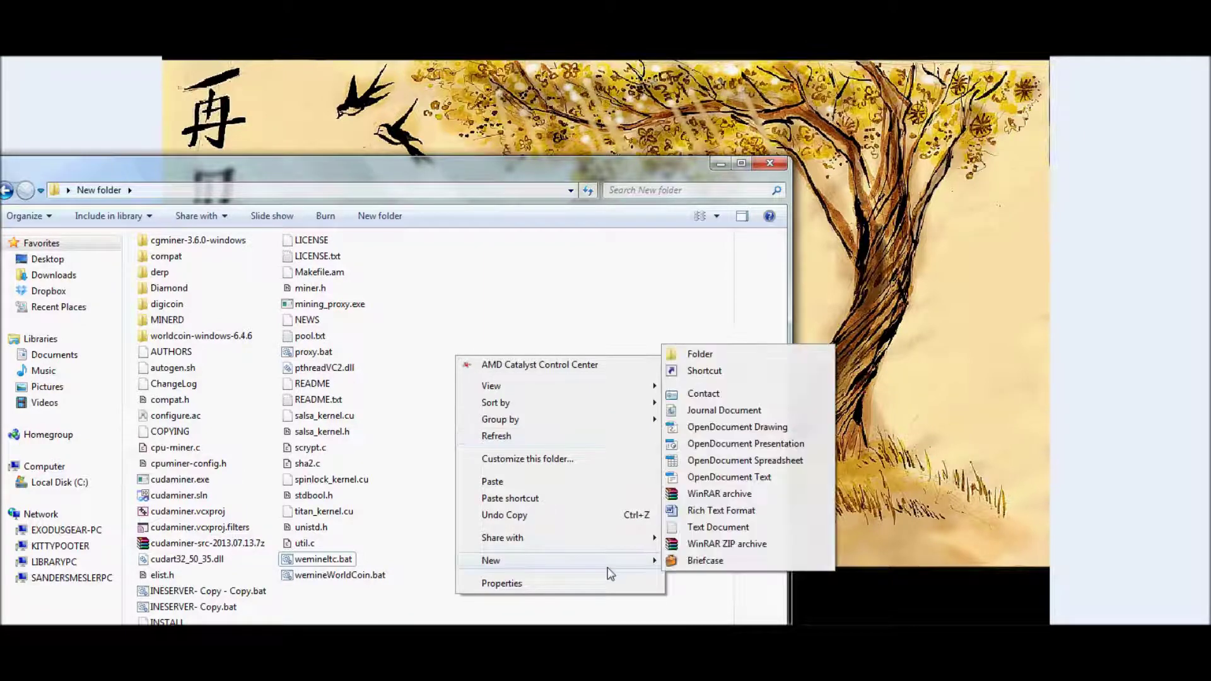
pyautogui.click(432, 416)
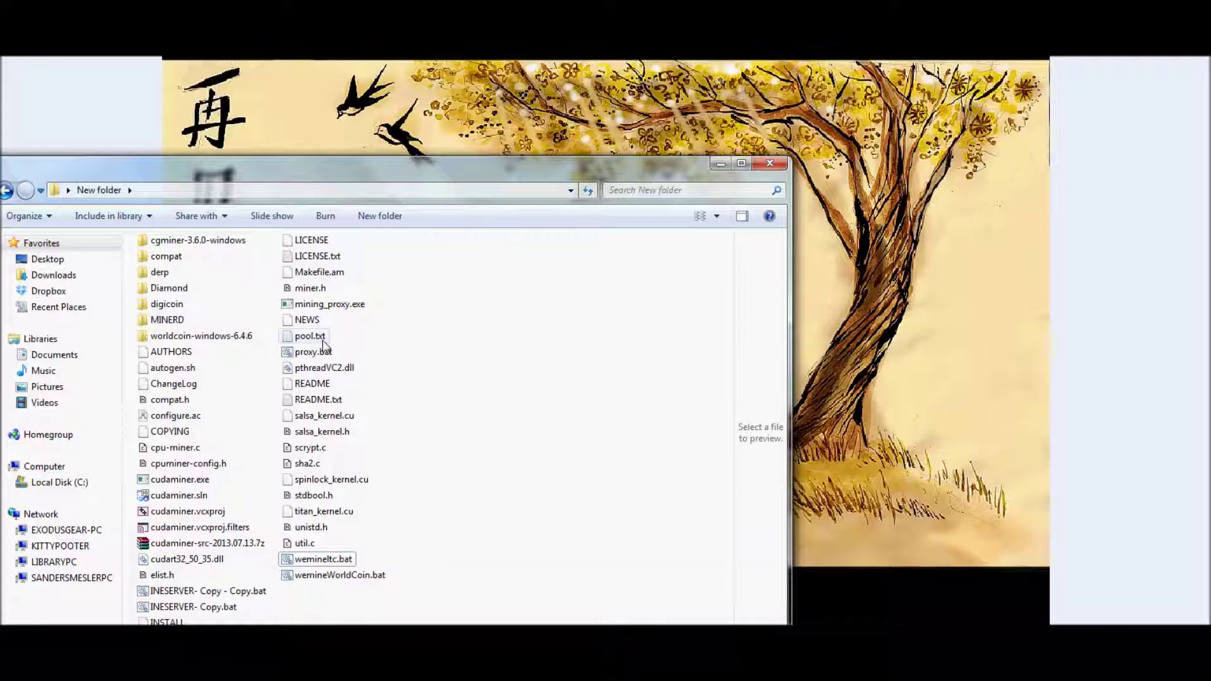
# Open pool.txt in Notepad and widen its window so the whole miner command fits on one line
pyautogui.click(323, 343)
pyautogui.doubleClick(322, 343)
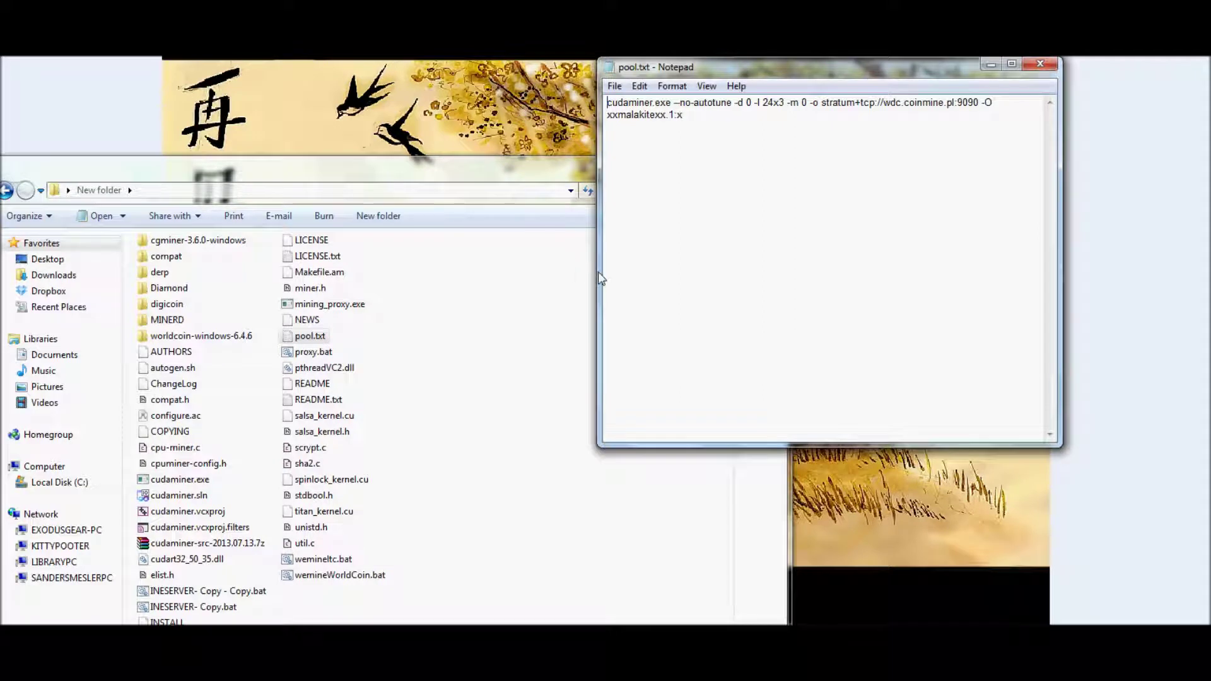
pyautogui.moveTo(598, 277); pyautogui.dragTo(486, 270)
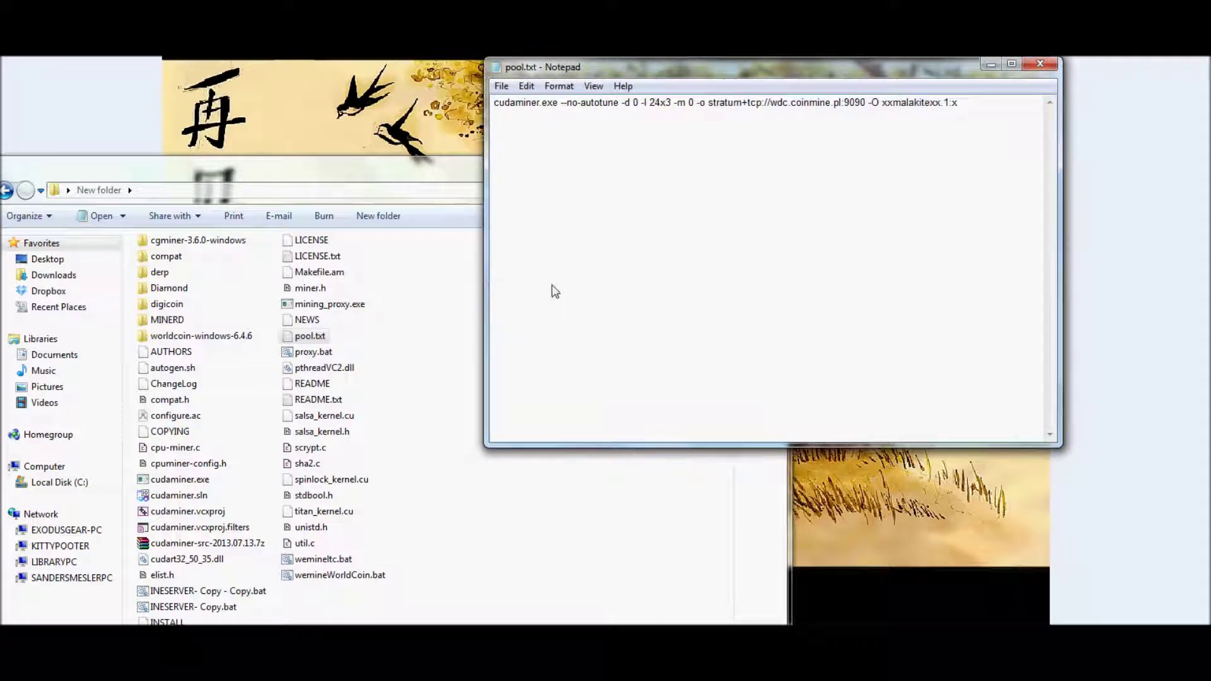
pyautogui.click(550, 257)
# Examine the cudaminer command's --no-autotune, -d, -l 24x3 and -m options in pool.txt
pyautogui.moveTo(561, 105); pyautogui.dragTo(616, 114)
pyautogui.click(604, 108)
pyautogui.moveTo(581, 111)
pyautogui.mouseDown()
pyautogui.moveTo(614, 110)
pyautogui.moveTo(591, 106)
pyautogui.mouseUp()
pyautogui.click(624, 108)
pyautogui.click(591, 108)
pyautogui.moveTo(636, 105); pyautogui.dragTo(643, 106)
pyautogui.click(648, 111)
pyautogui.moveTo(649, 104); pyautogui.dragTo(672, 107)
pyautogui.click(677, 103)
# Examine the stratum pool address after -o and the worker login after -O in the miner command
pyautogui.moveTo(708, 105); pyautogui.dragTo(864, 109)
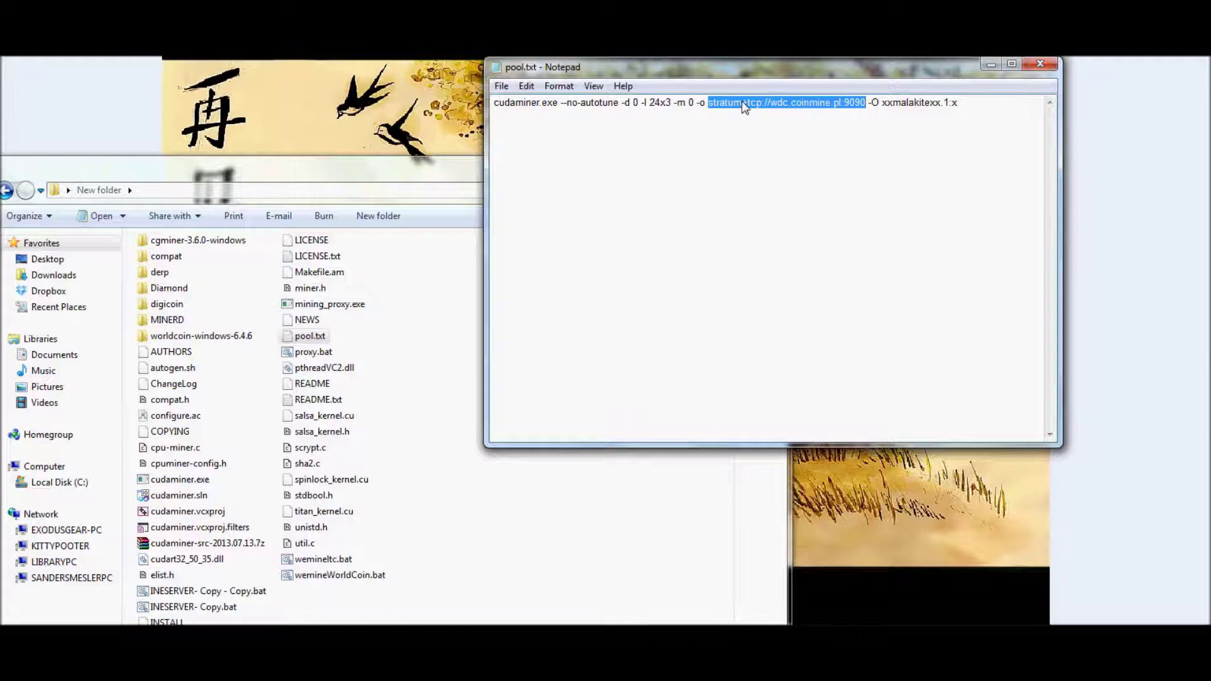
pyautogui.click(796, 106)
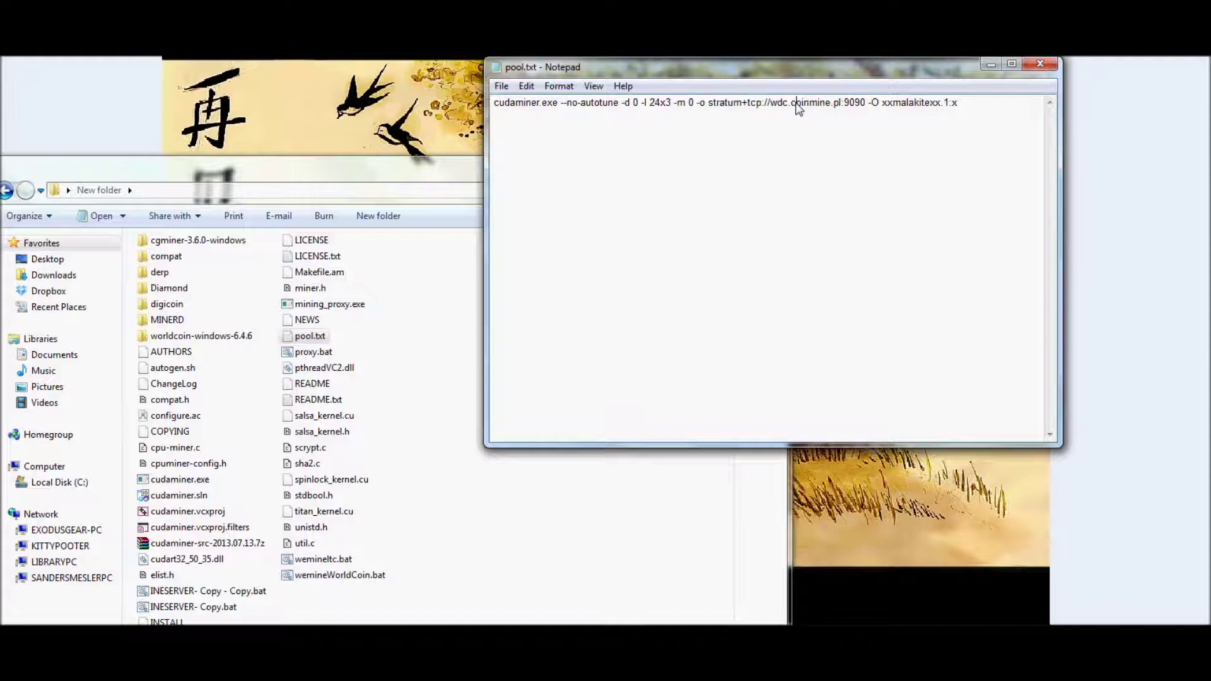
pyautogui.click(867, 106)
pyautogui.doubleClick(902, 104)
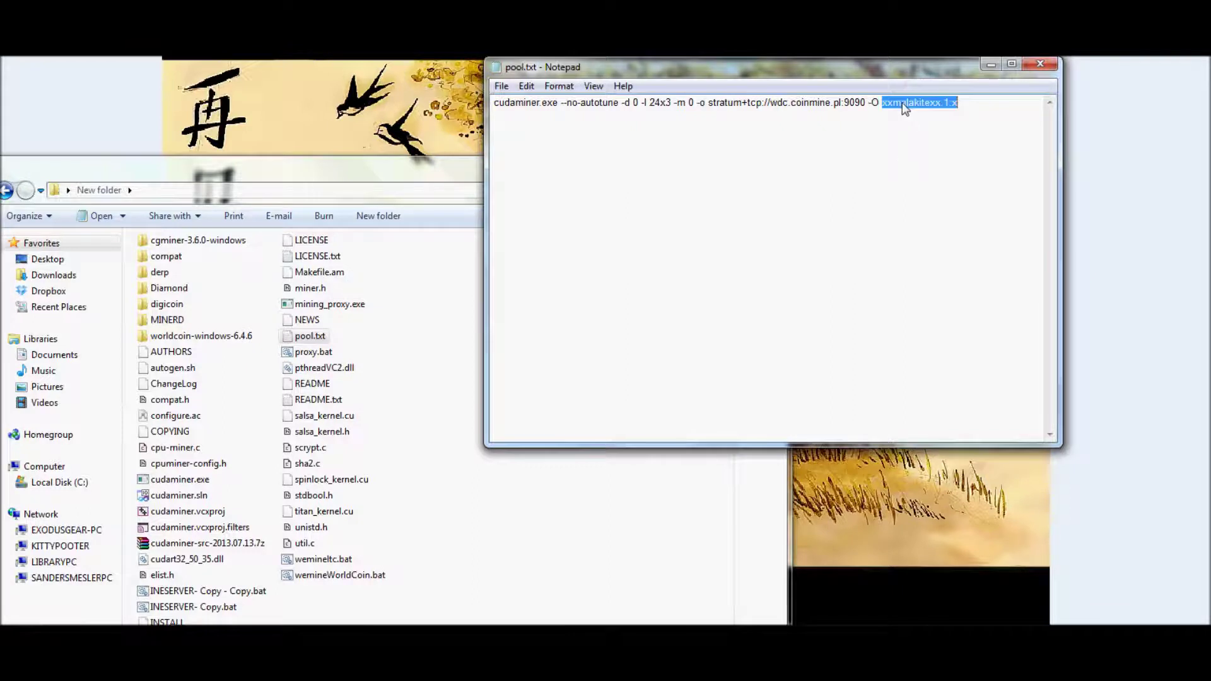
pyautogui.click(946, 114)
pyautogui.hotkey('shift', 'Right')
pyautogui.click(961, 119)
# Save the miner command as a batch file named pool.bat in the same folder and close Notepad
pyautogui.click(511, 90)
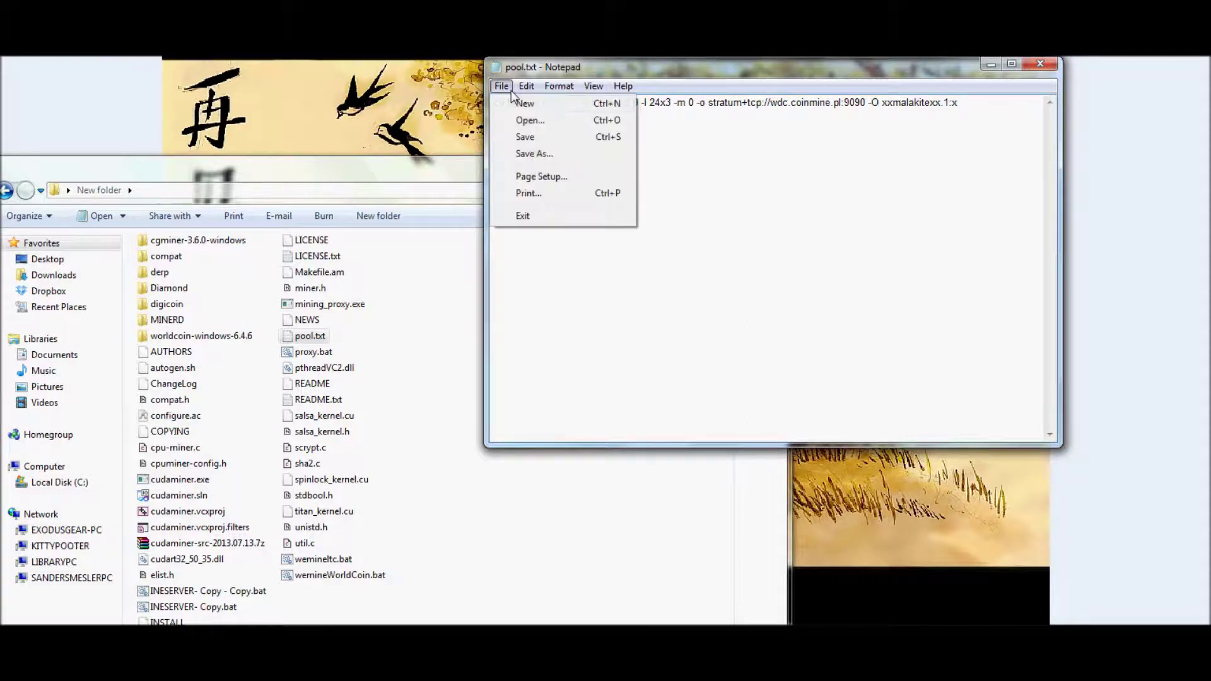
pyautogui.click(544, 149)
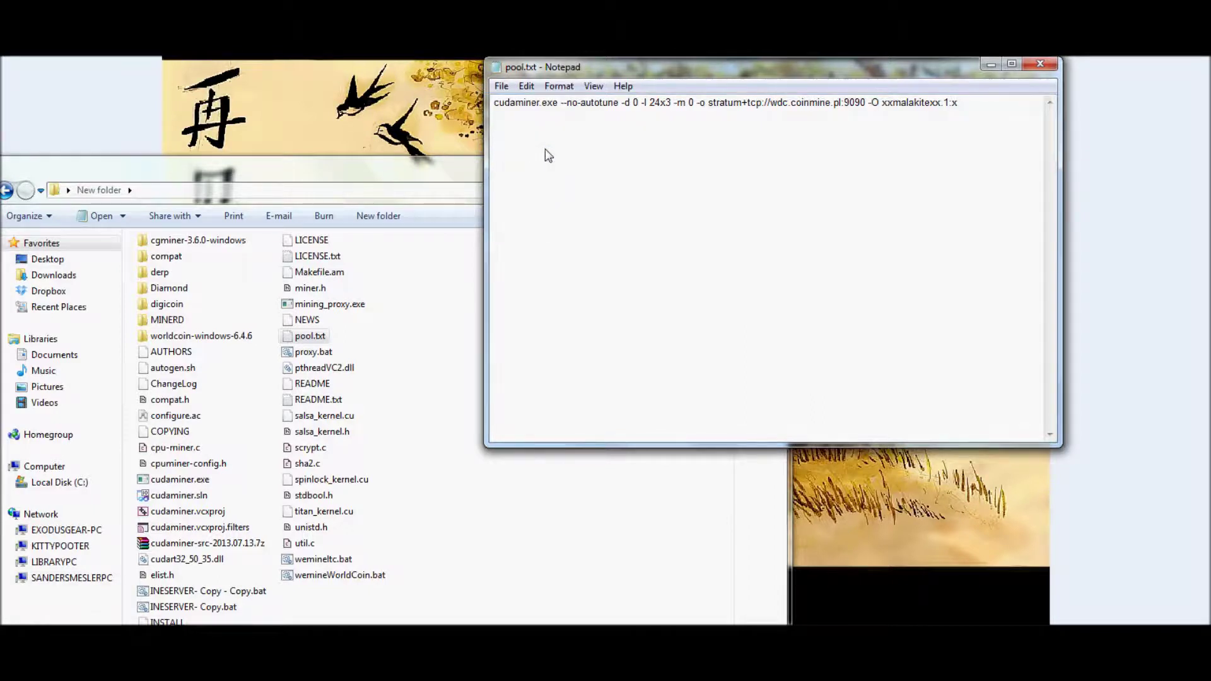
pyautogui.click(650, 386)
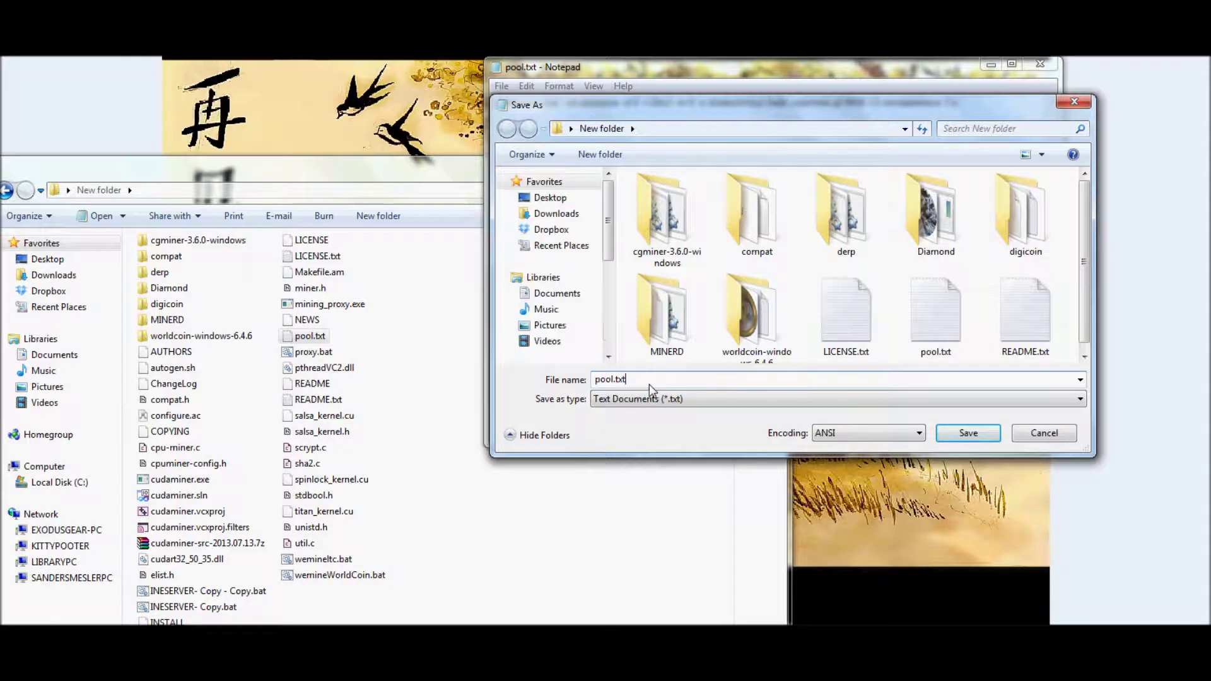
pyautogui.press('BackSpace')
pyautogui.press('BackSpace')
pyautogui.write('b')
pyautogui.press('Return')
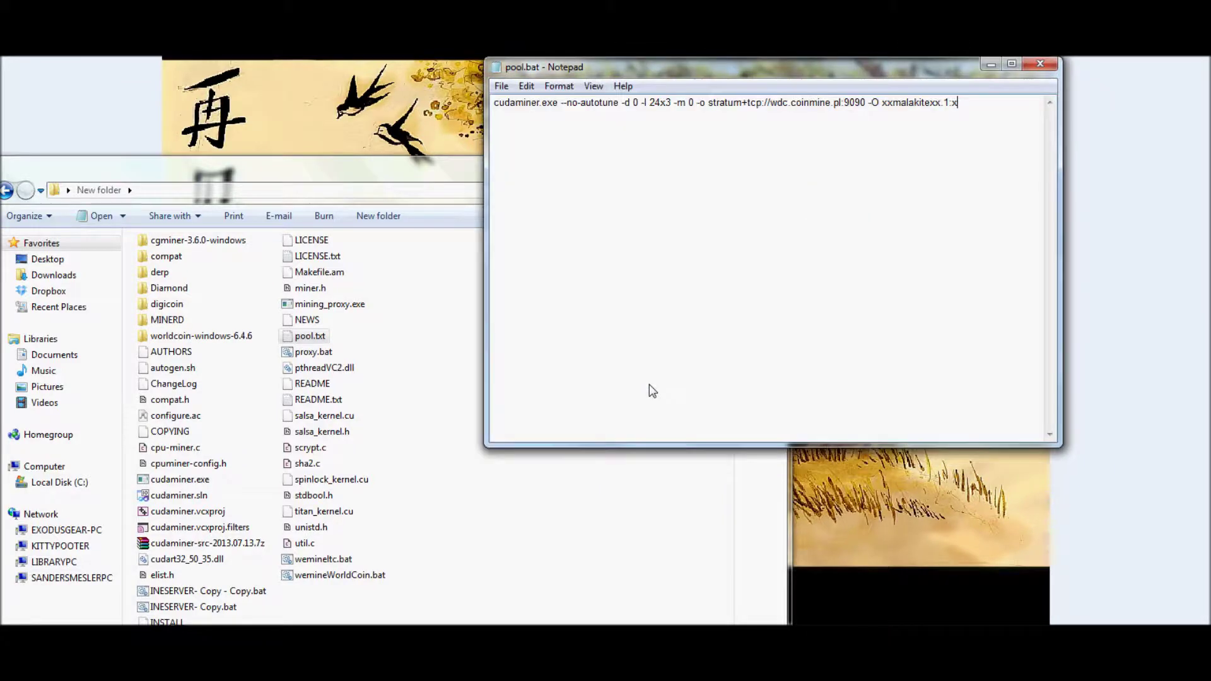
pyautogui.click(1039, 66)
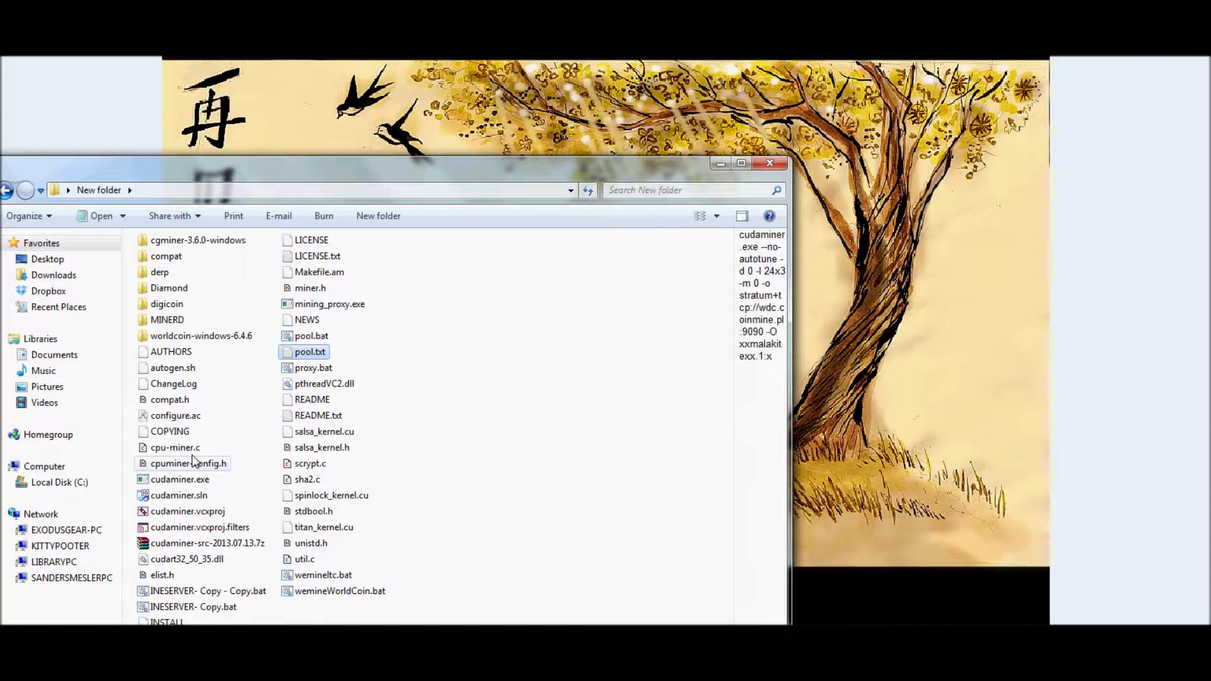
# Delete the original pool.txt from the folder, keeping pool.bat
pyautogui.click(312, 341)
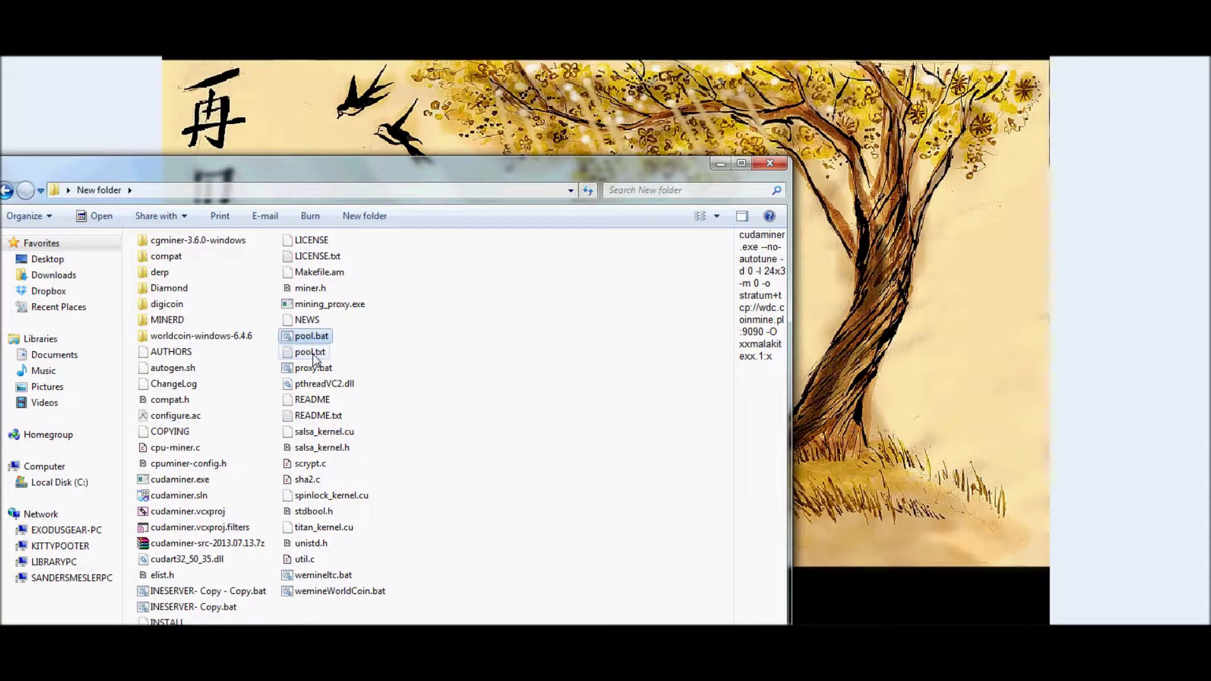
pyautogui.click(312, 353)
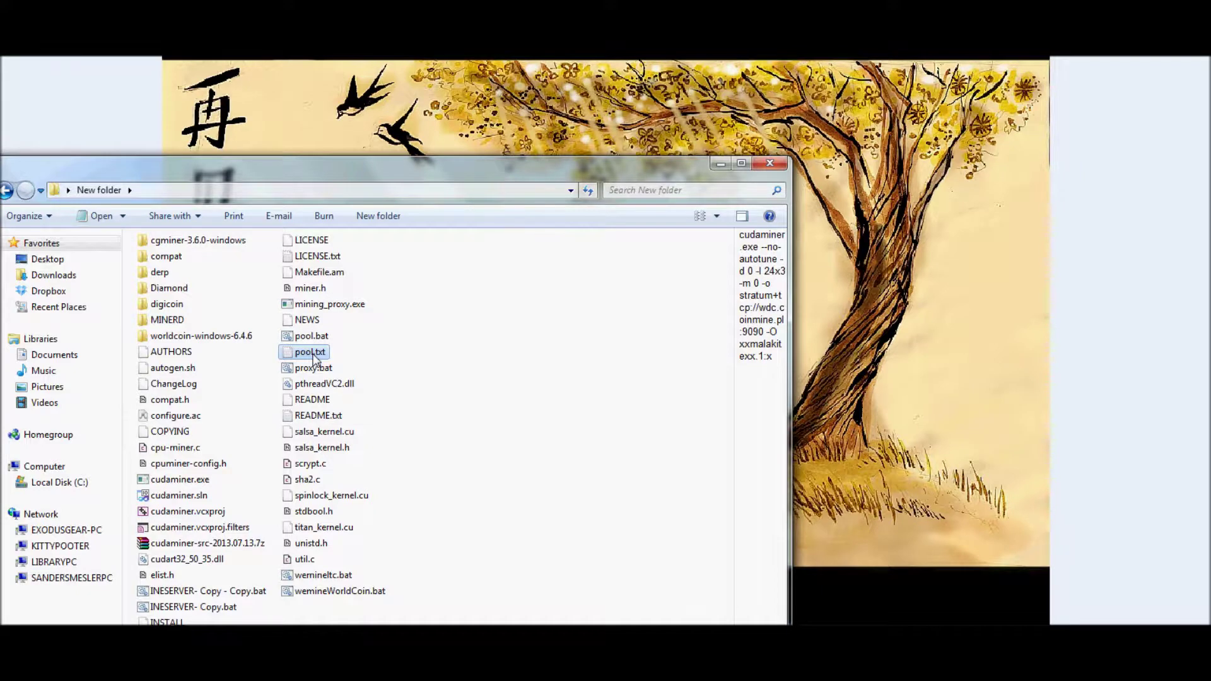
pyautogui.press('Delete')
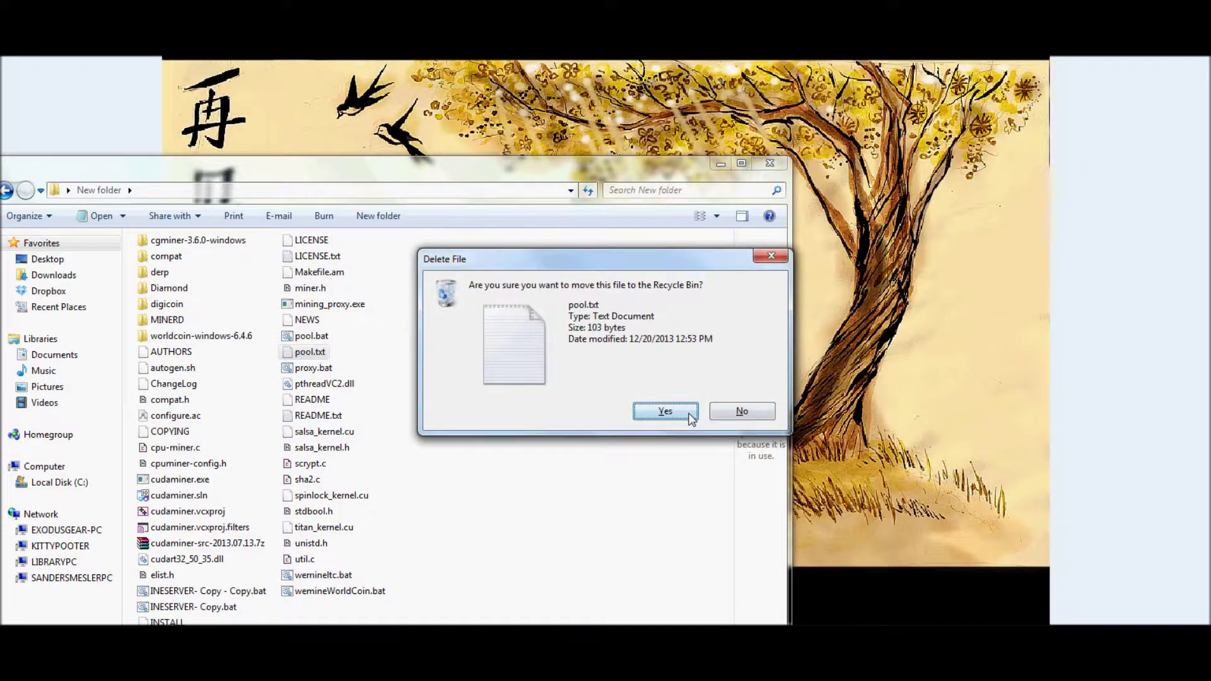
pyautogui.click(684, 413)
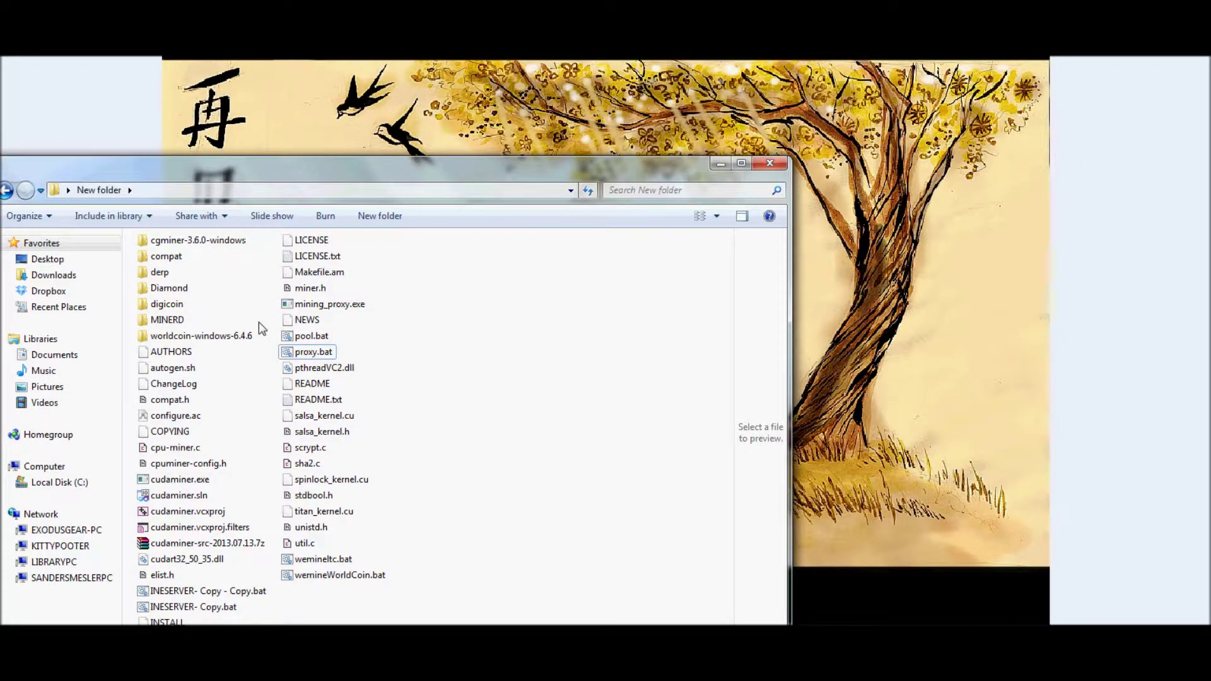